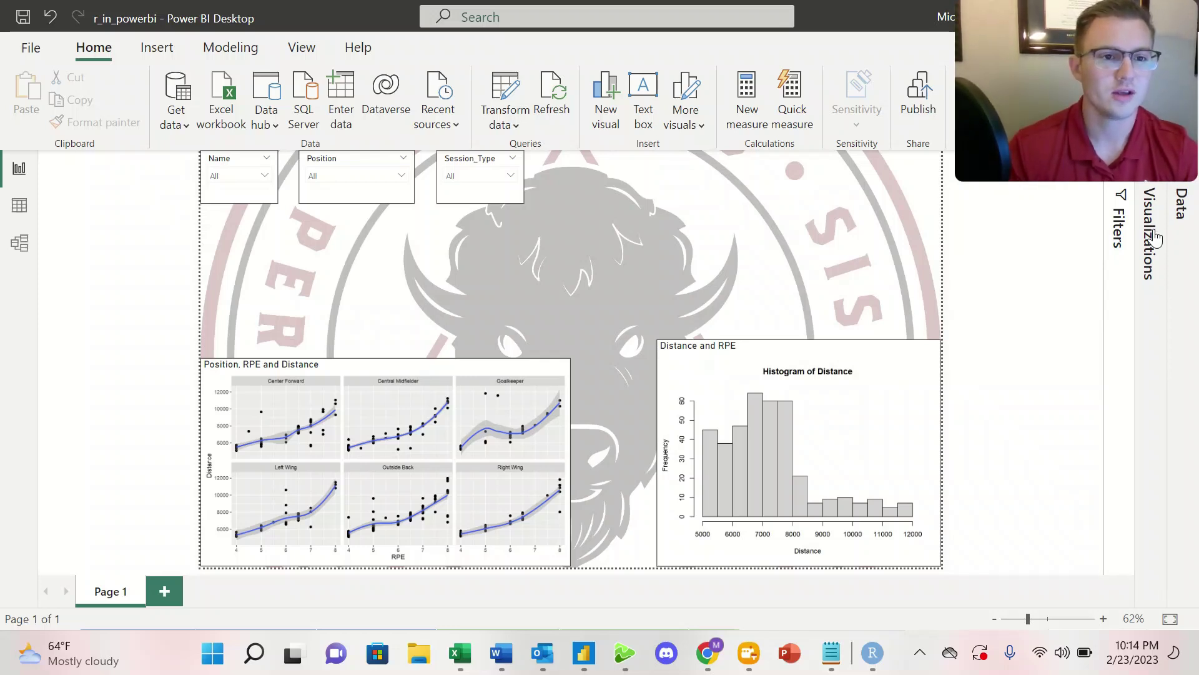
Add a slicer to the report page, then delete the empty slicer again
{"action": "left_click", "coordinate": [1153, 235]}
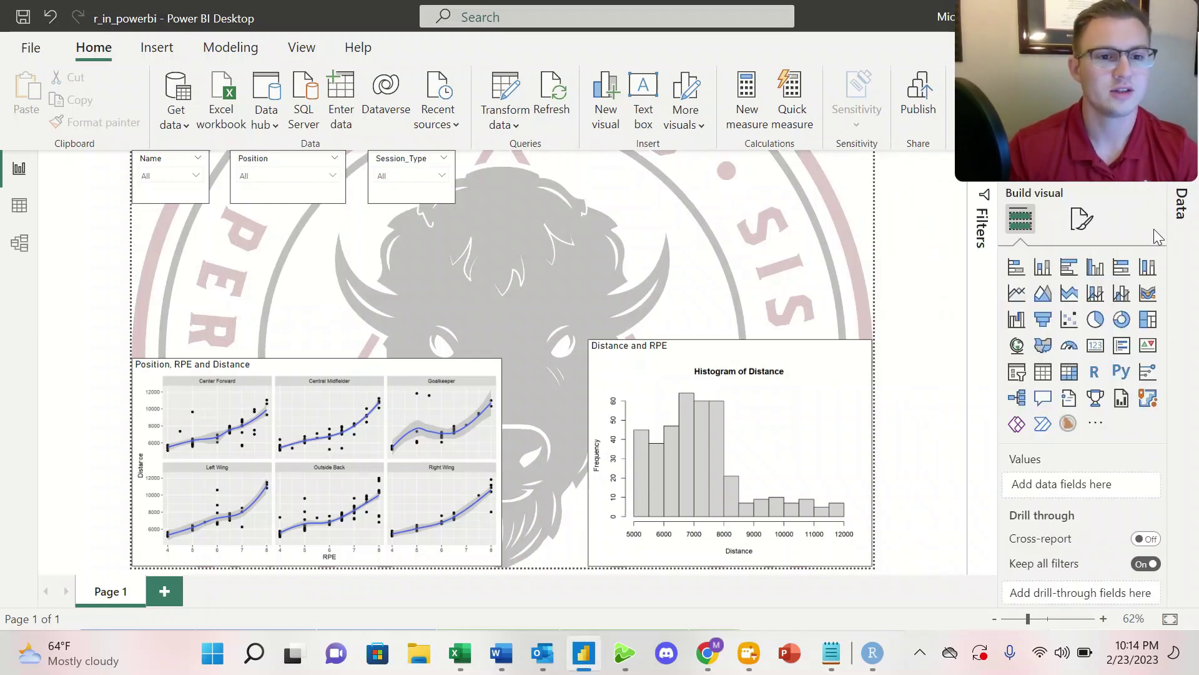
{"action": "left_click", "coordinate": [1018, 374]}
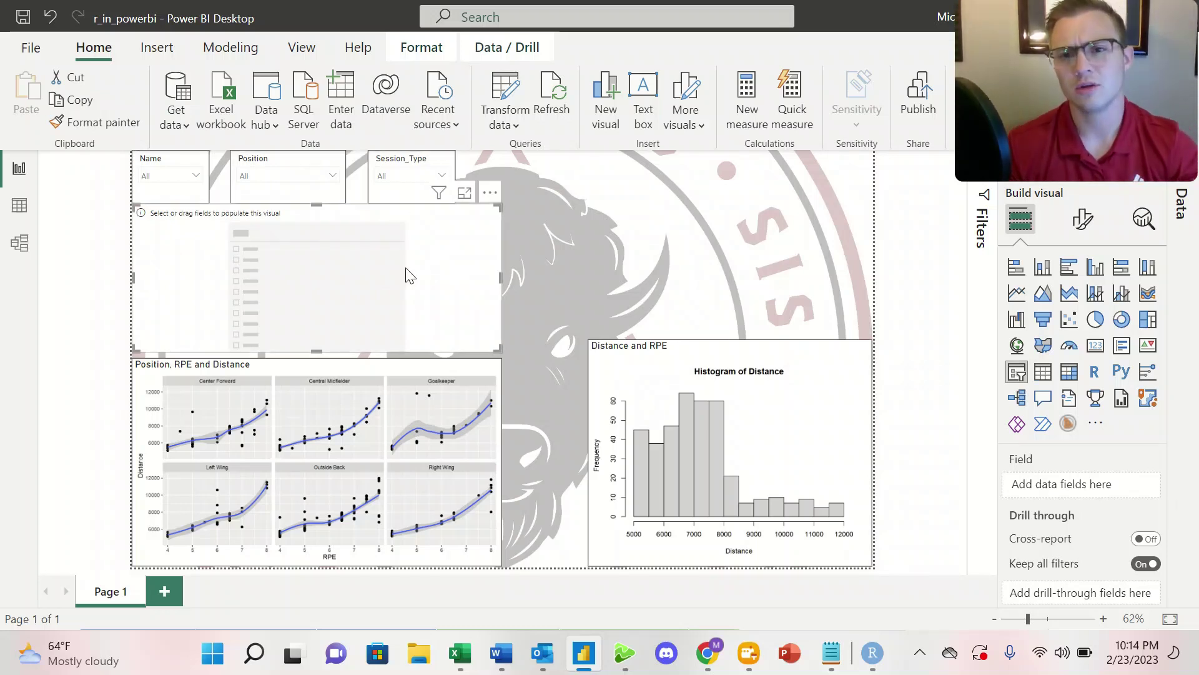
{"action": "key", "text": "Delete"}
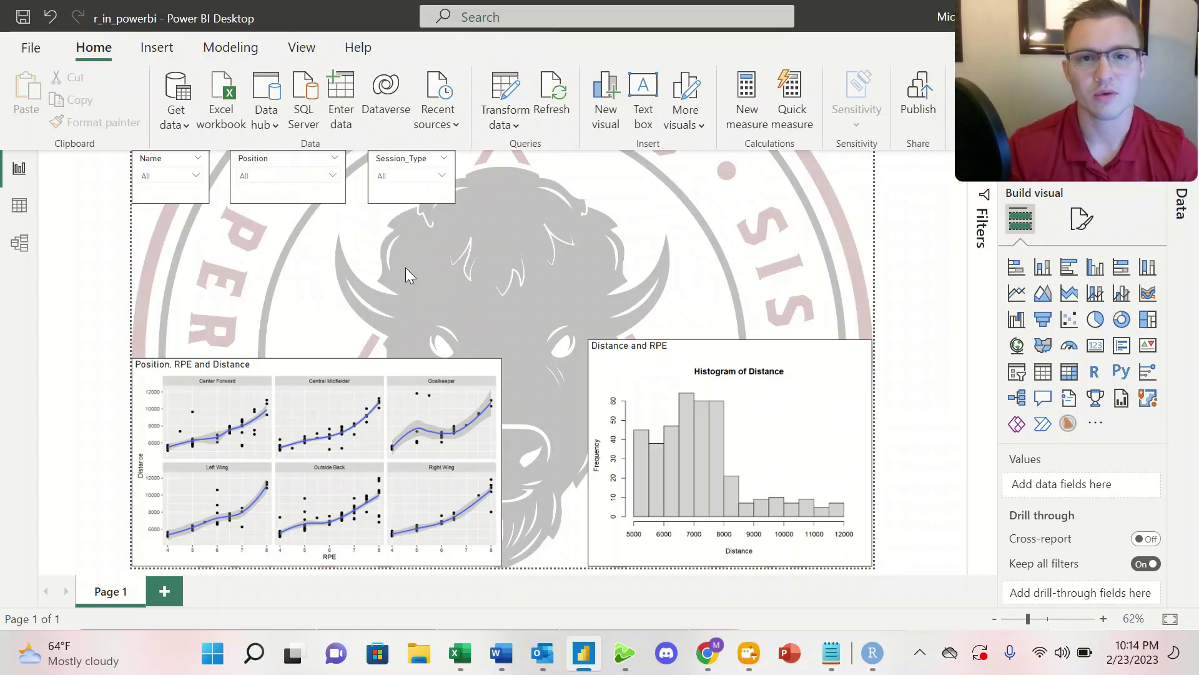
Show the Dirty_Data field list and add a blank R script visual to the page
{"action": "left_click", "coordinate": [1155, 168]}
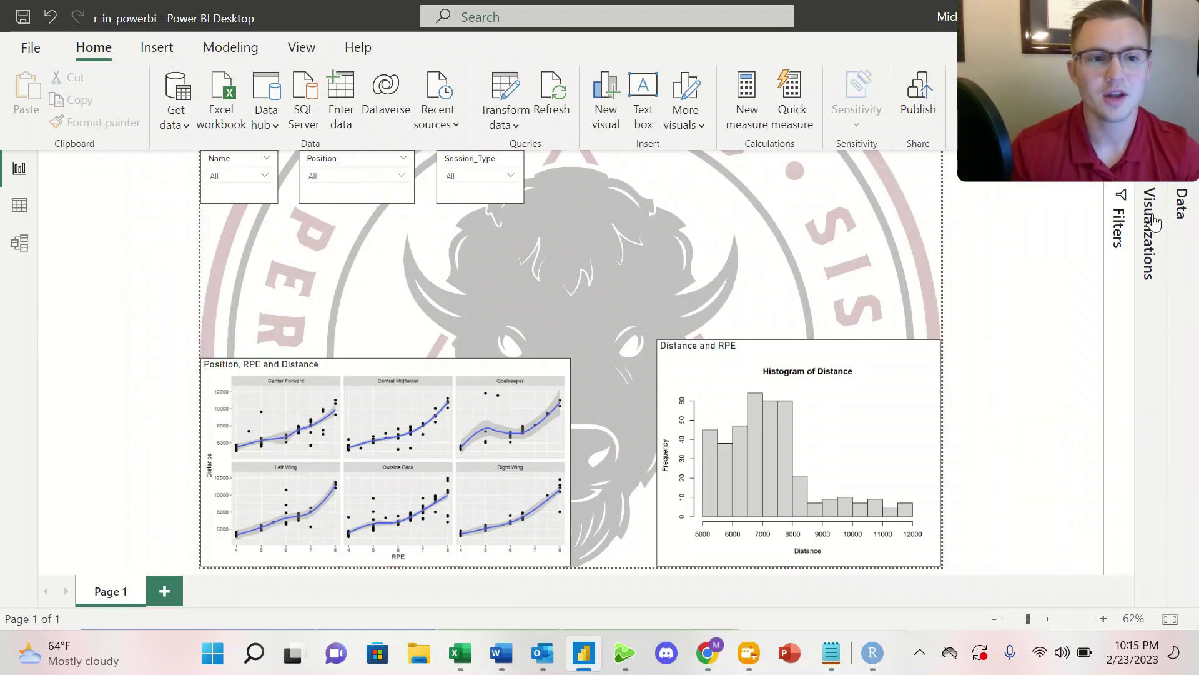
{"action": "left_click", "coordinate": [1182, 207]}
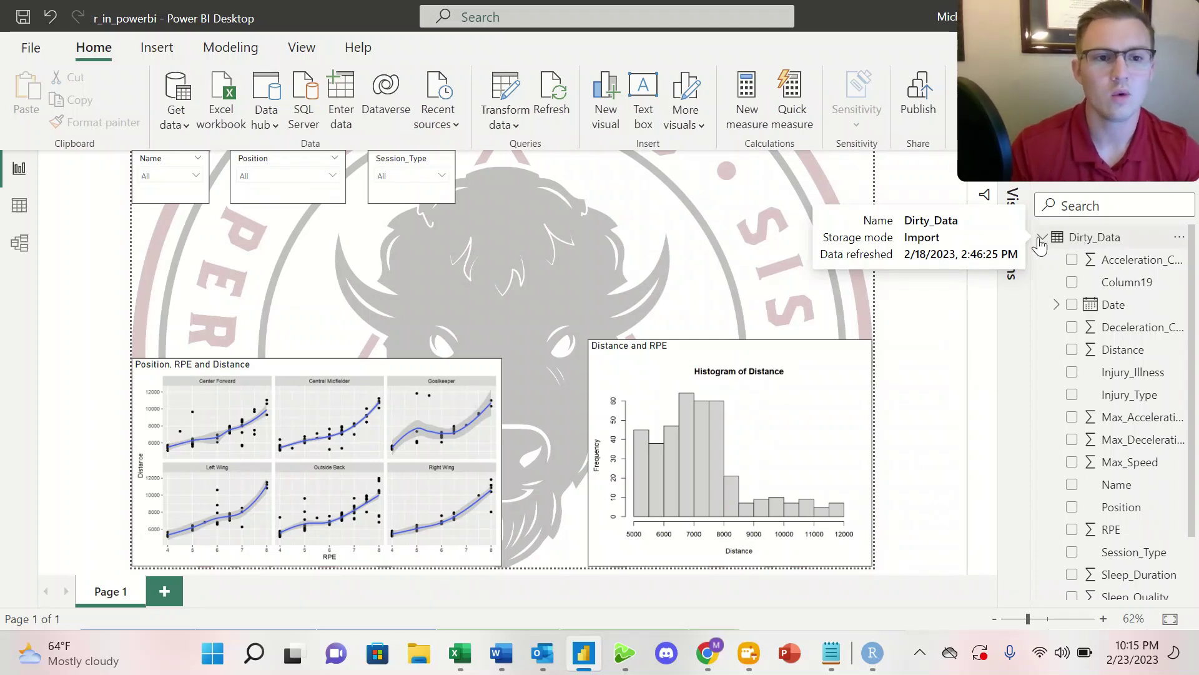
{"action": "left_click", "coordinate": [1010, 283]}
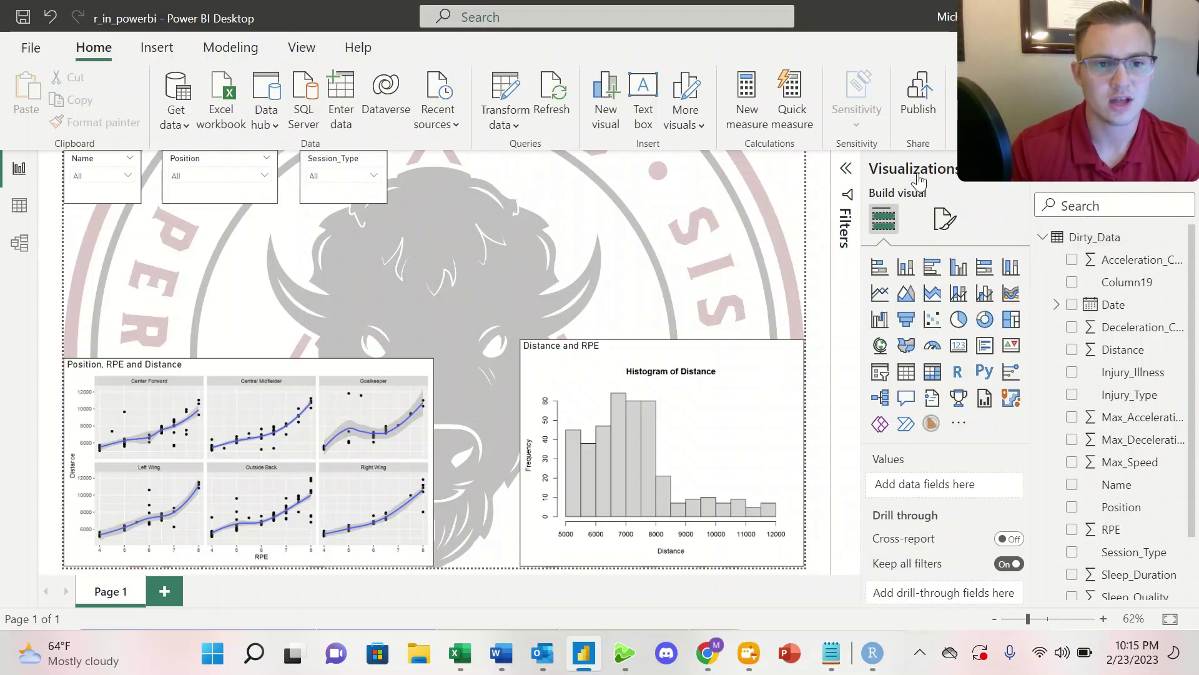
{"action": "left_click", "coordinate": [958, 372]}
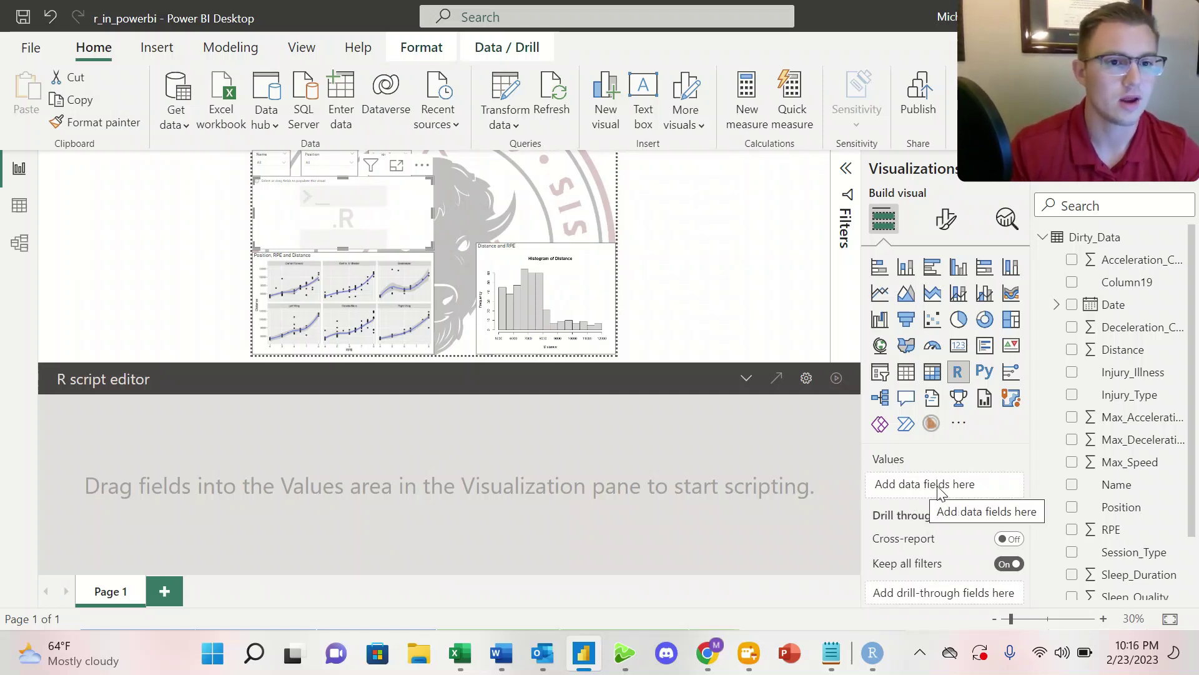
Add the Date, RPE and Name fields to the R visual's Values
{"action": "left_click_drag", "start_coordinate": [1104, 305], "coordinate": [936, 484]}
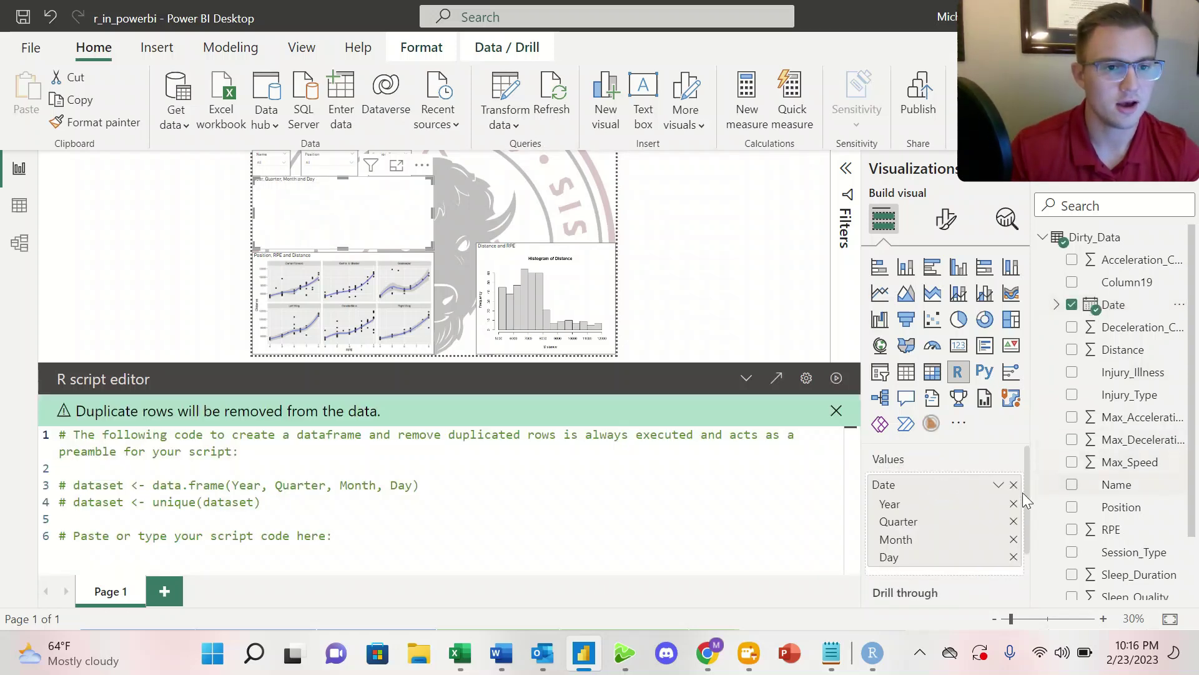
{"action": "left_click_drag", "start_coordinate": [1109, 530], "coordinate": [939, 573]}
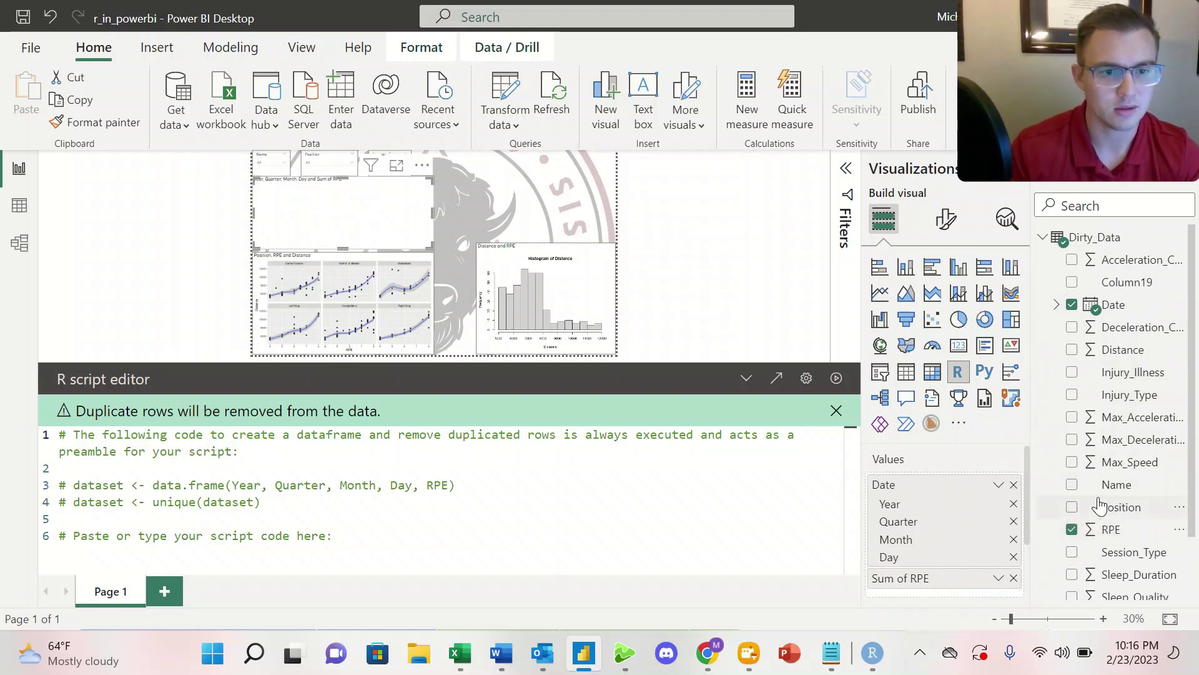
{"action": "left_click_drag", "start_coordinate": [1112, 486], "coordinate": [944, 601]}
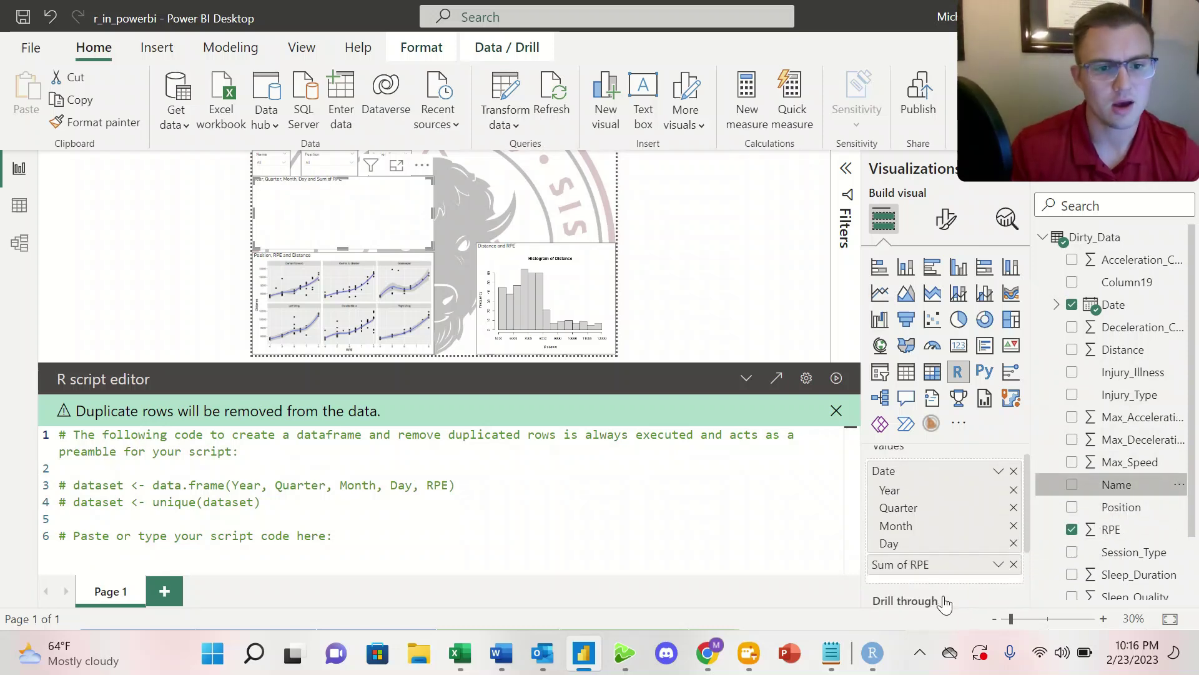
{"action": "left_click_drag", "start_coordinate": [1099, 485], "coordinate": [929, 588]}
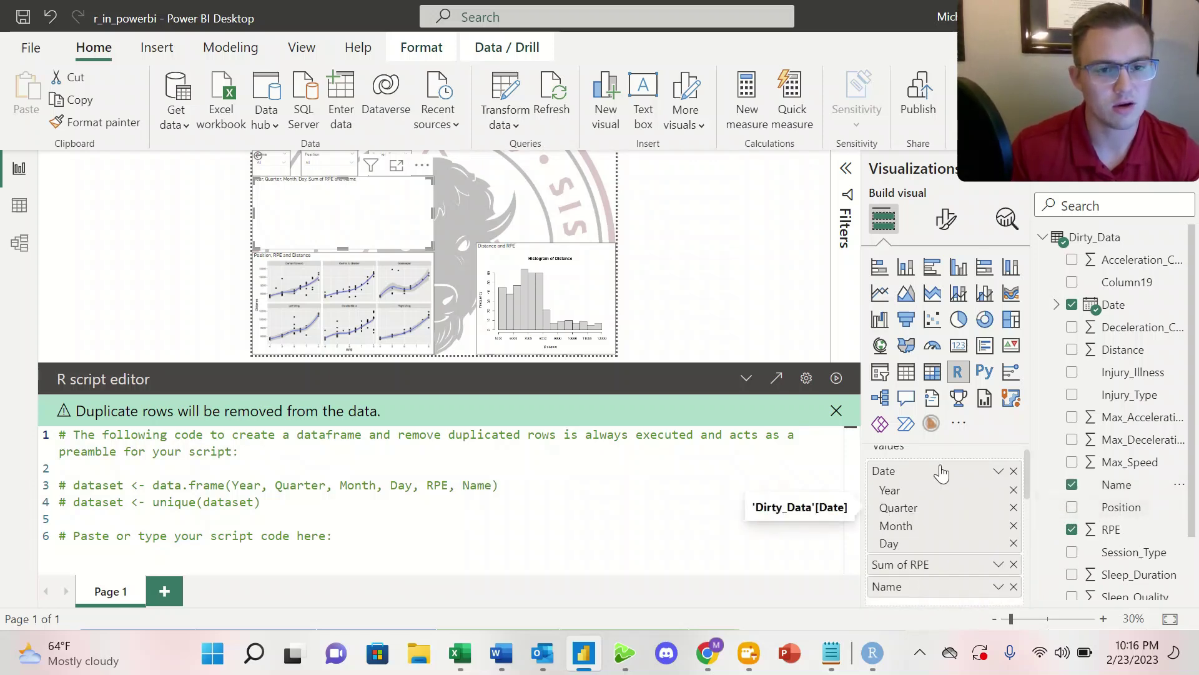
Use plain Date instead of the date hierarchy and set RPE to Don't summarize
{"action": "left_click", "coordinate": [999, 471]}
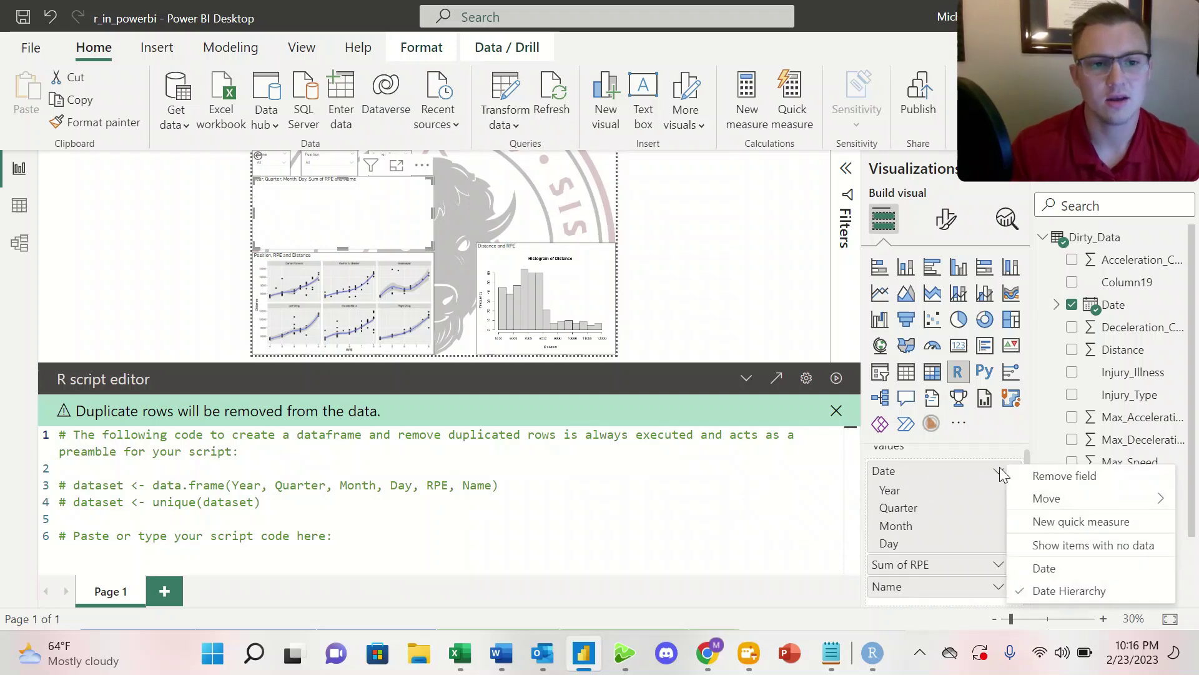
{"action": "left_click", "coordinate": [1060, 574]}
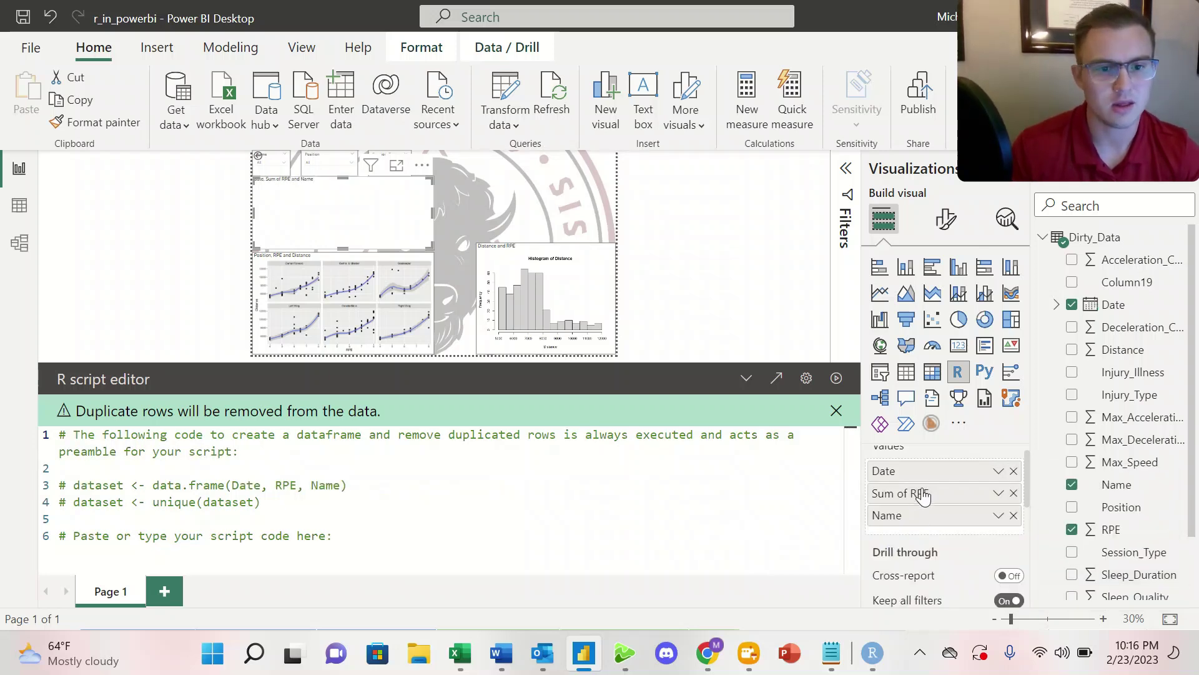
{"action": "left_click", "coordinate": [999, 493]}
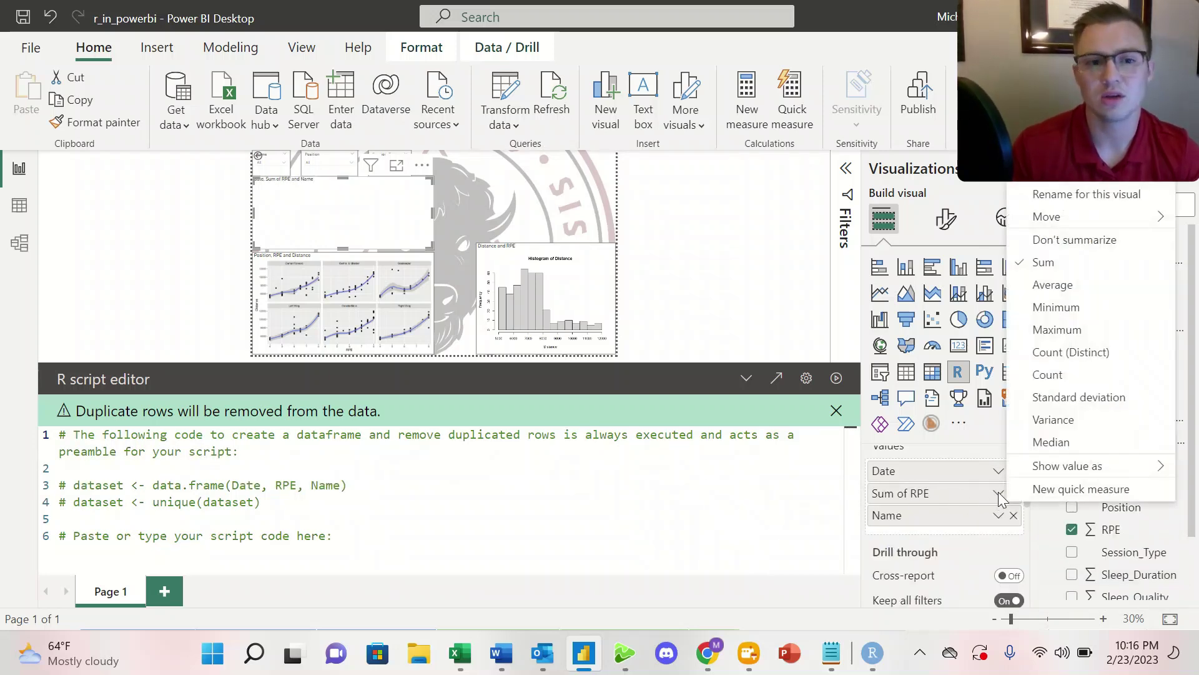
{"action": "left_click", "coordinate": [1068, 241]}
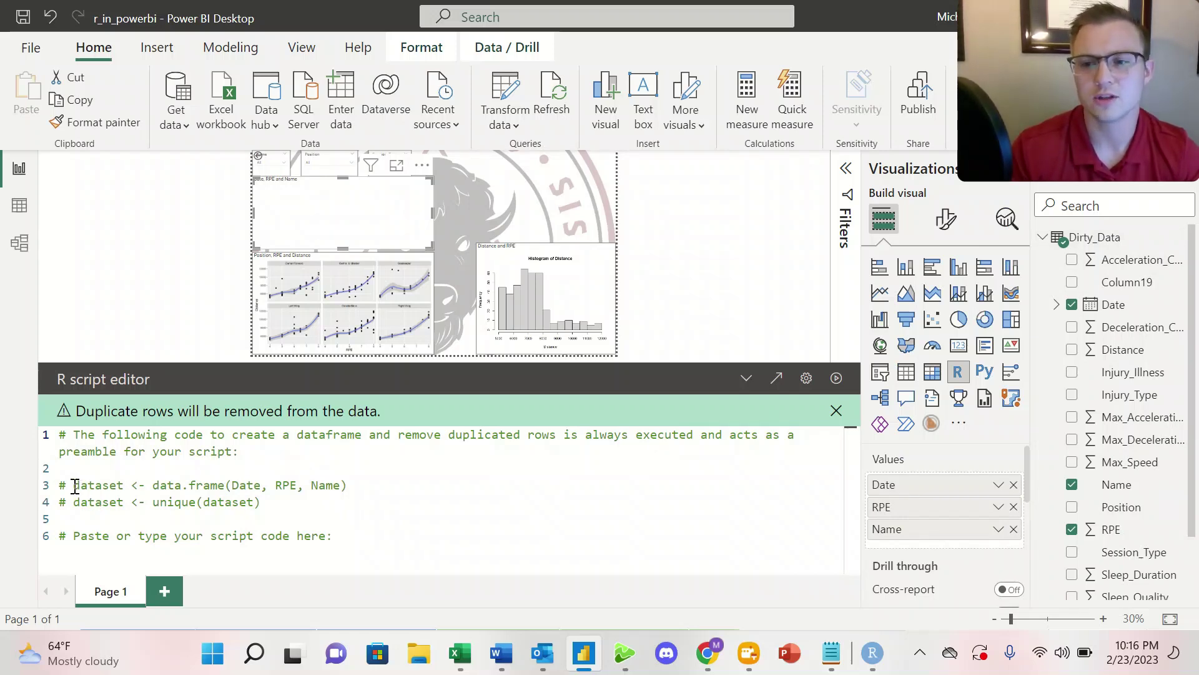
Check the dataset and unique lines in the R script, then delete the empty Date, RPE and Name visual
{"action": "left_click_drag", "start_coordinate": [74, 486], "coordinate": [348, 486]}
{"action": "double_click", "coordinate": [99, 486]}
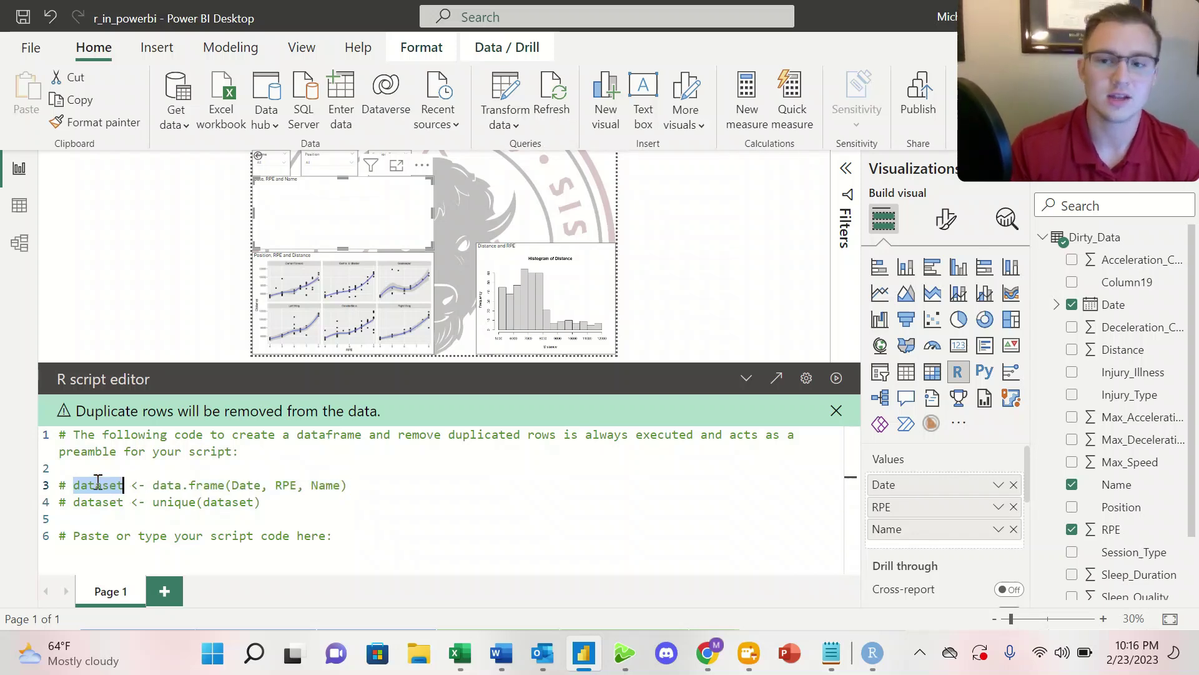
{"action": "double_click", "coordinate": [92, 503]}
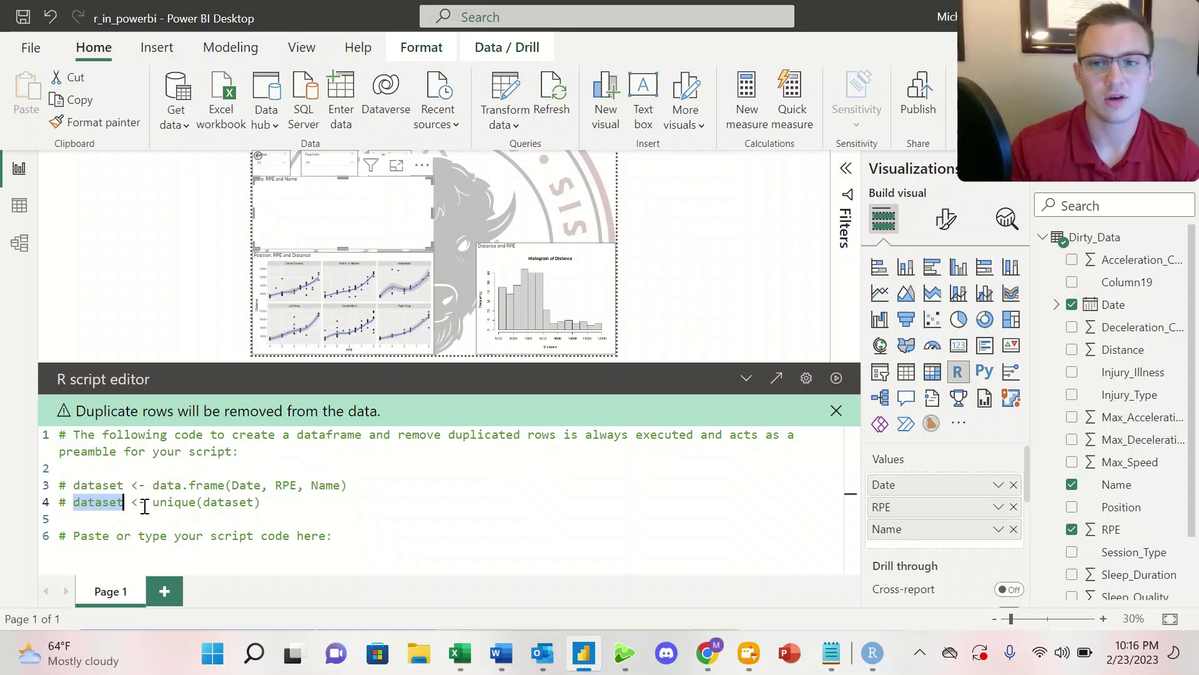
{"action": "left_click", "coordinate": [177, 503]}
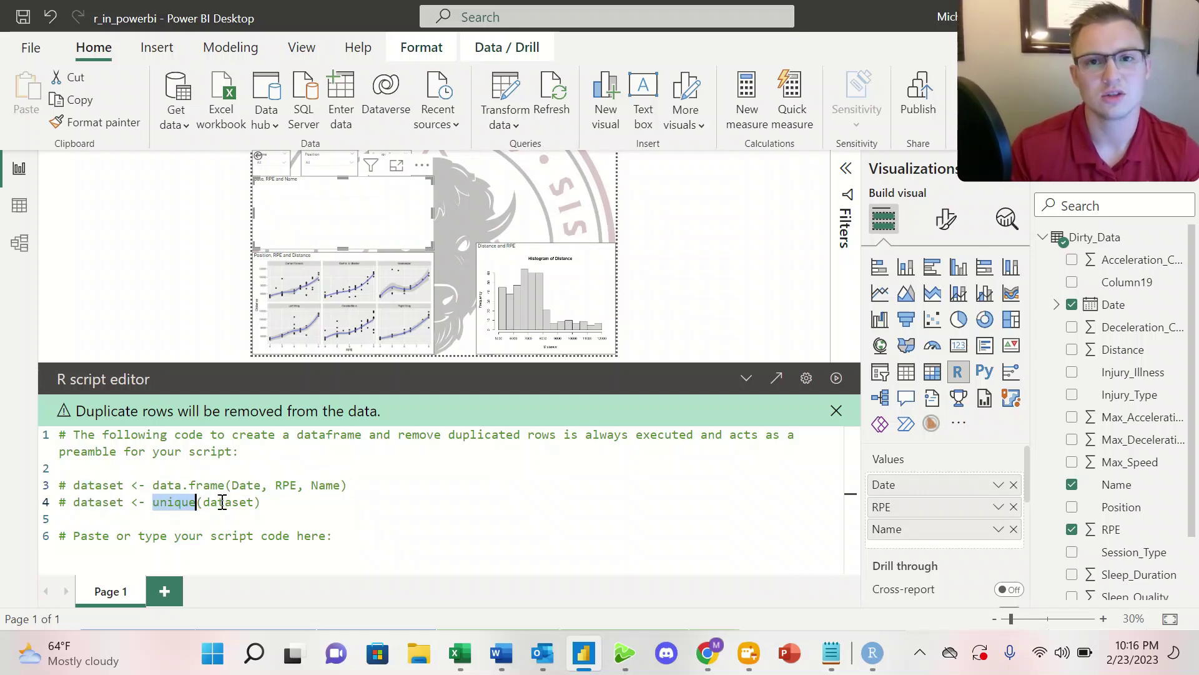
{"action": "left_click", "coordinate": [277, 502]}
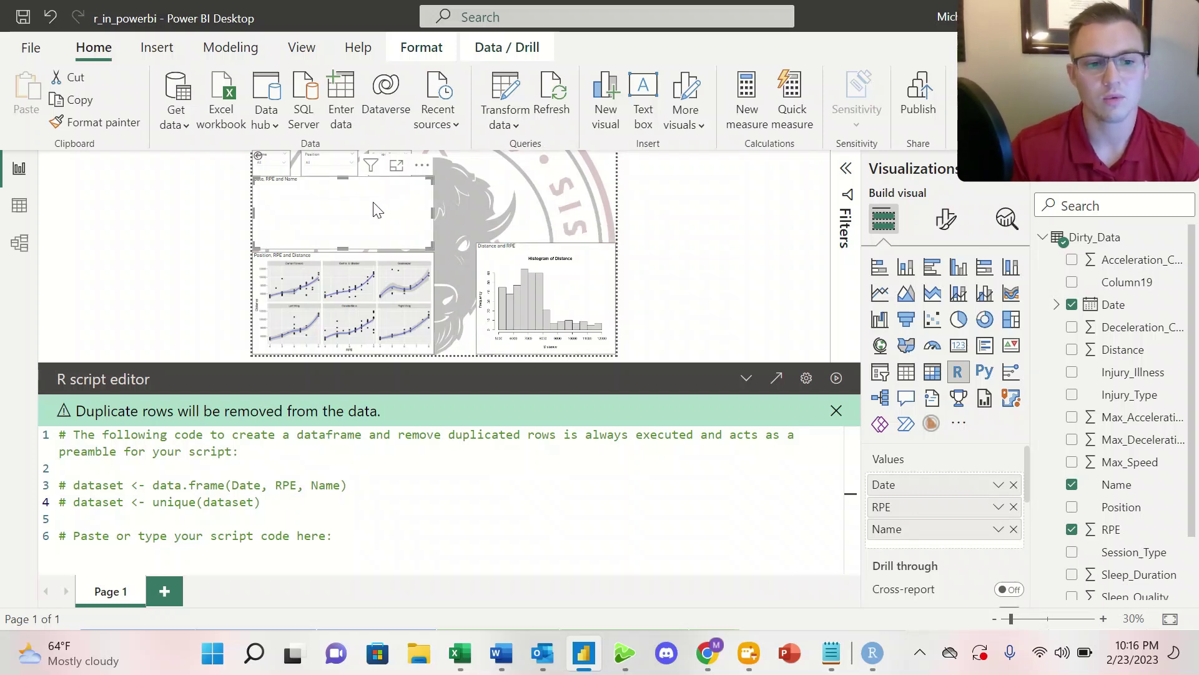
{"action": "key", "text": "Delete"}
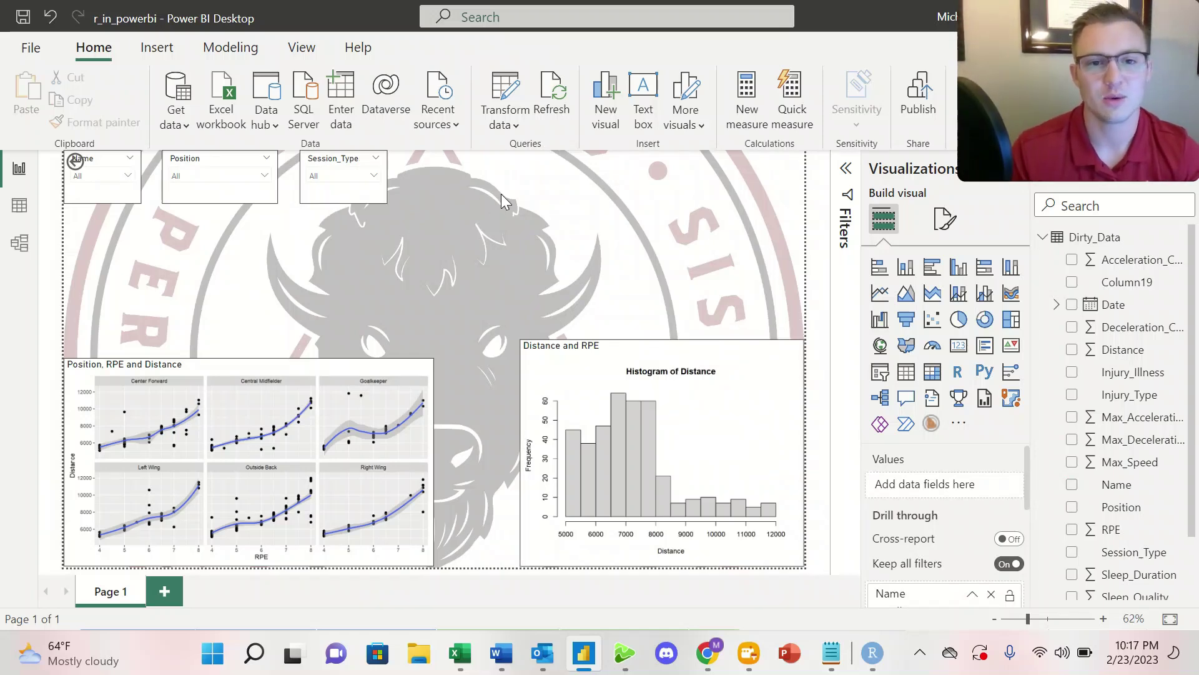
{"action": "left_click", "coordinate": [662, 402]}
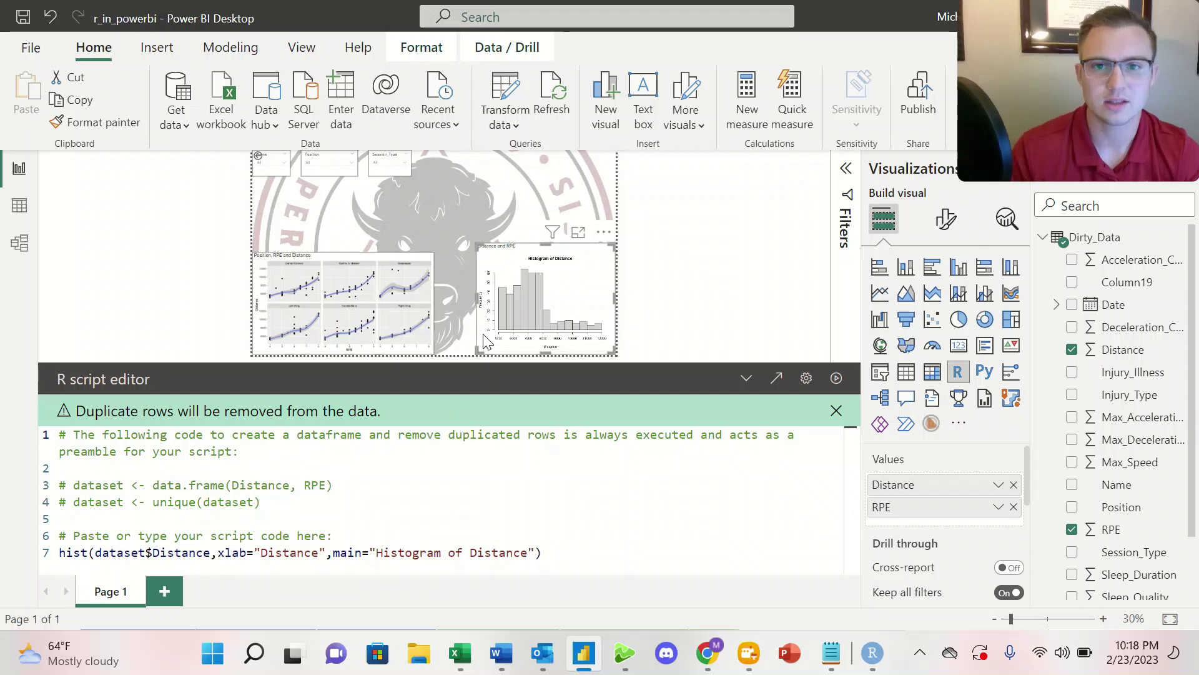
{"action": "left_click", "coordinate": [451, 276]}
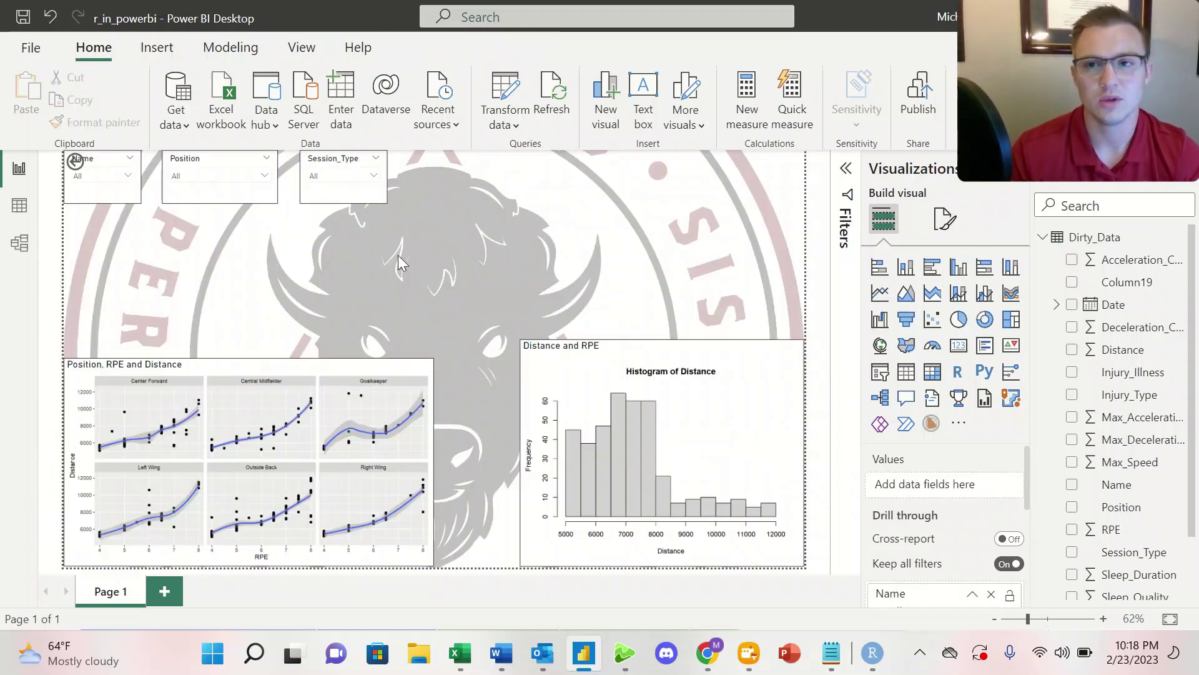
{"action": "left_click", "coordinate": [122, 178]}
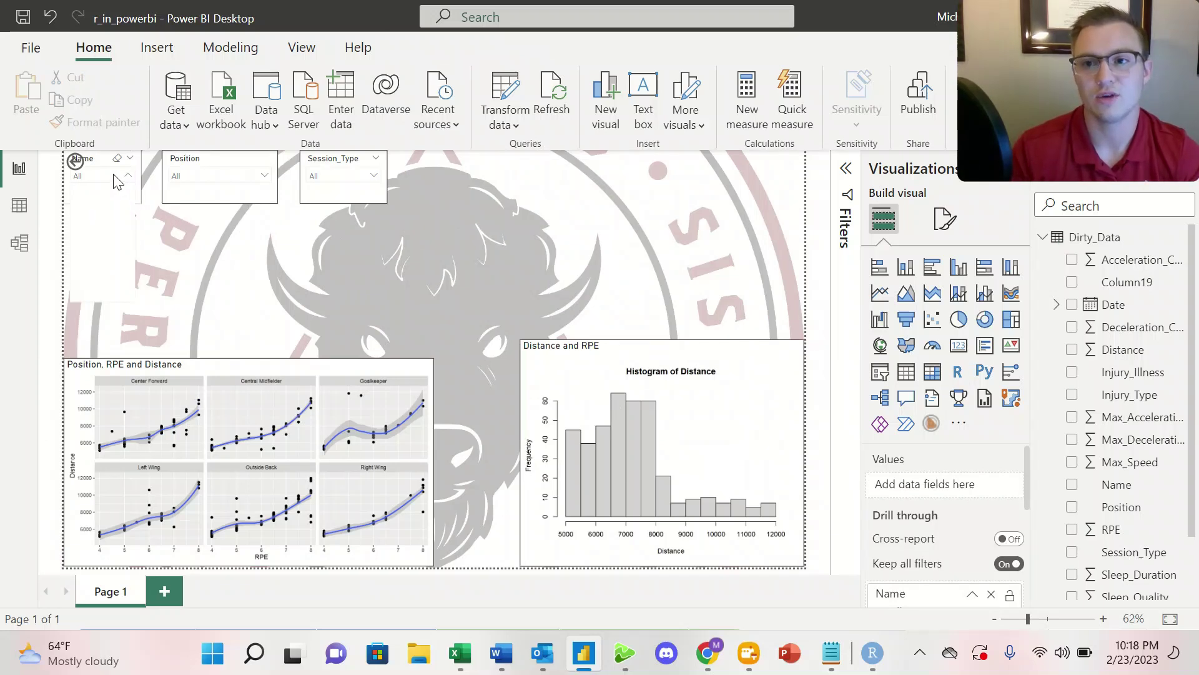
{"action": "left_click", "coordinate": [108, 198]}
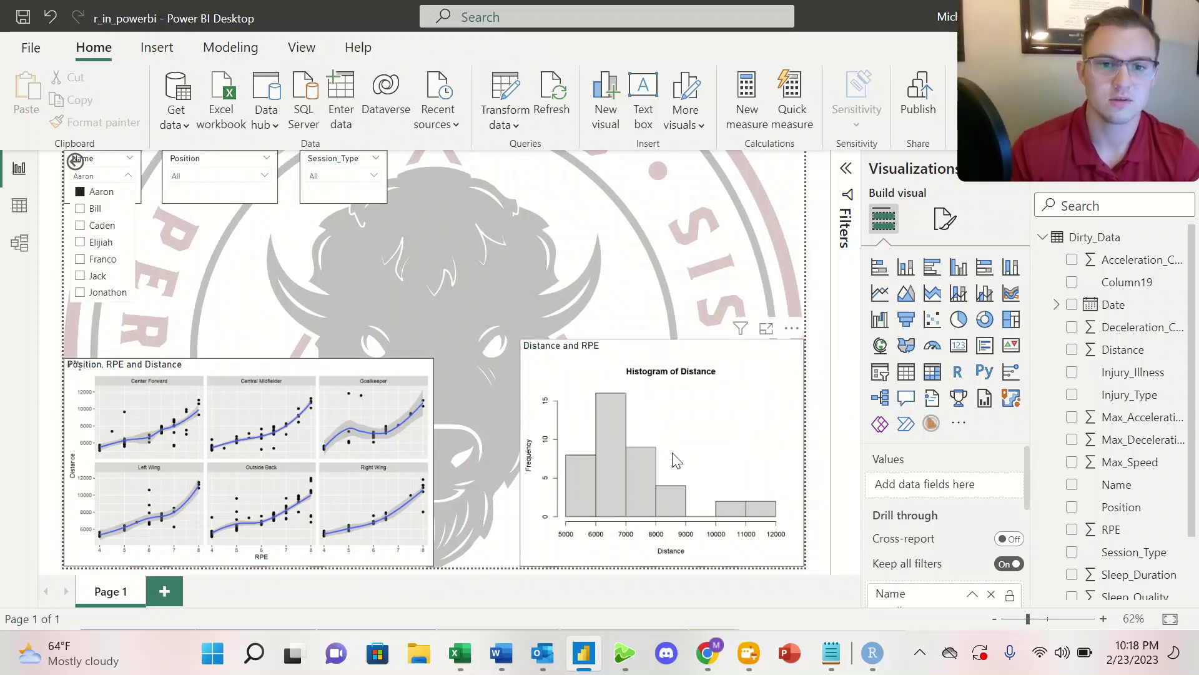
{"action": "left_click", "coordinate": [107, 196]}
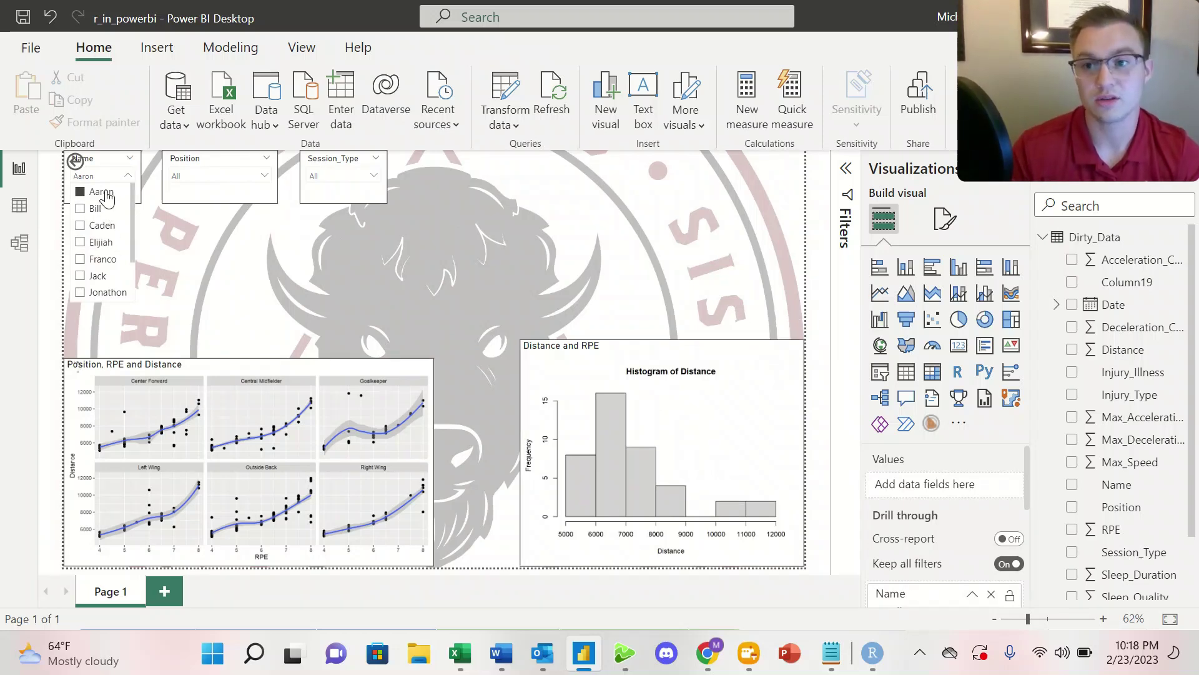
{"action": "left_click", "coordinate": [200, 177]}
{"action": "left_click", "coordinate": [201, 193]}
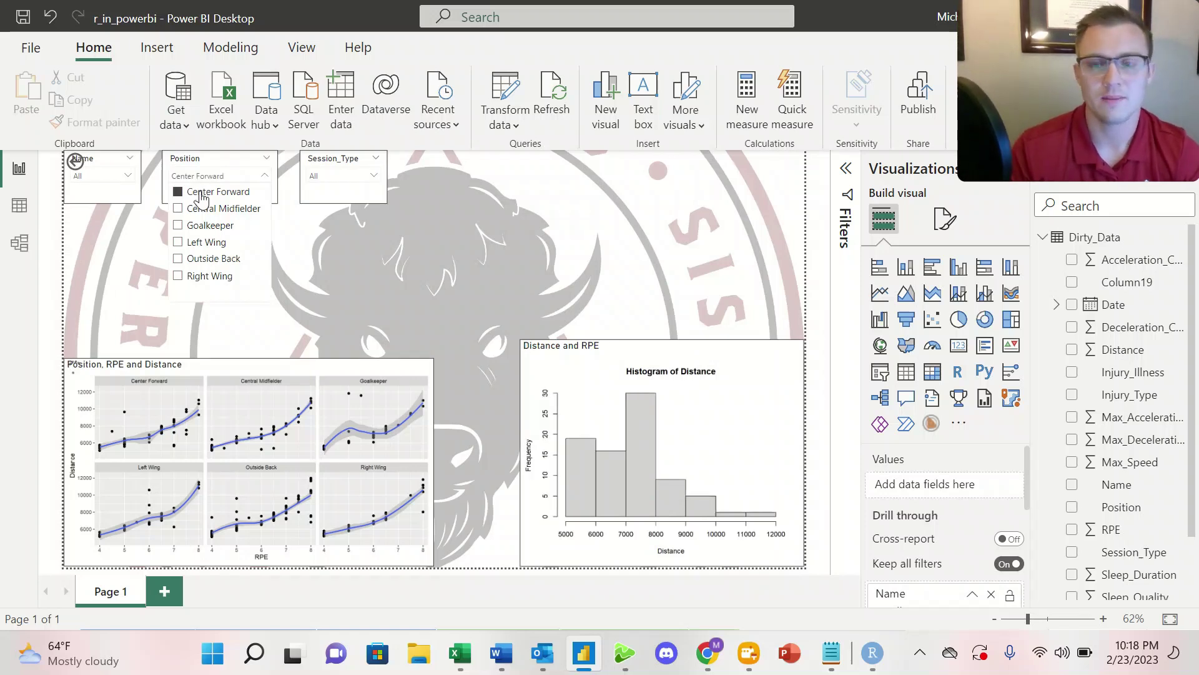
{"action": "left_click", "coordinate": [201, 194]}
{"action": "left_click", "coordinate": [320, 174]}
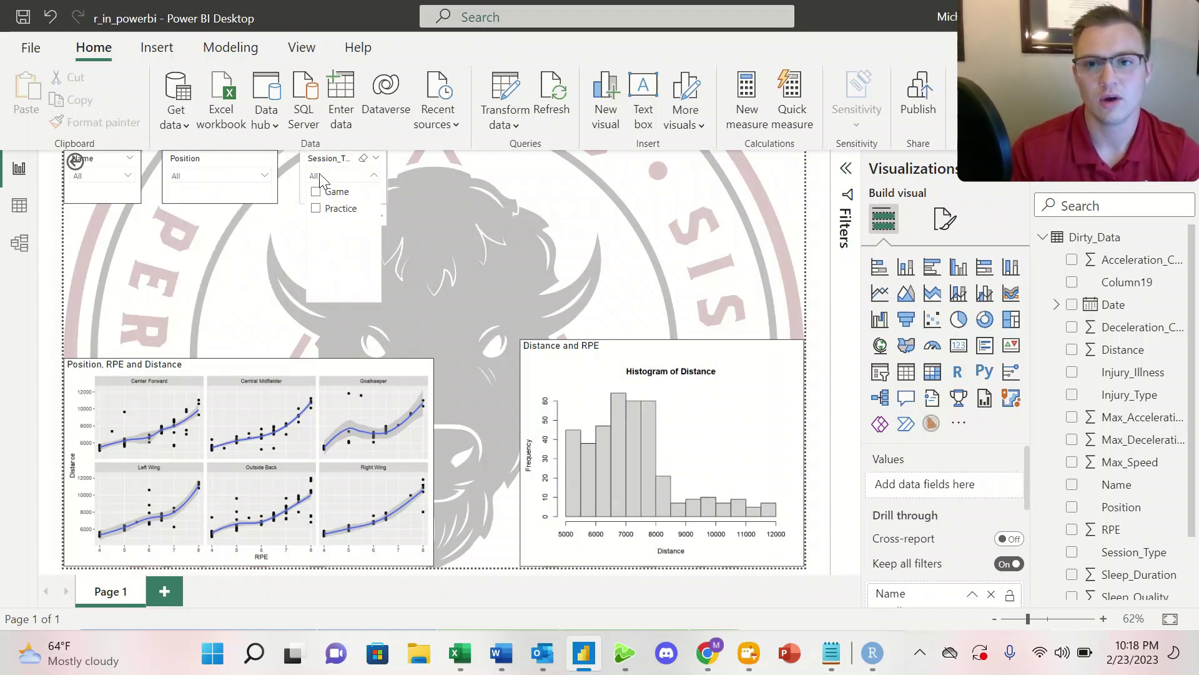
{"action": "left_click", "coordinate": [317, 192]}
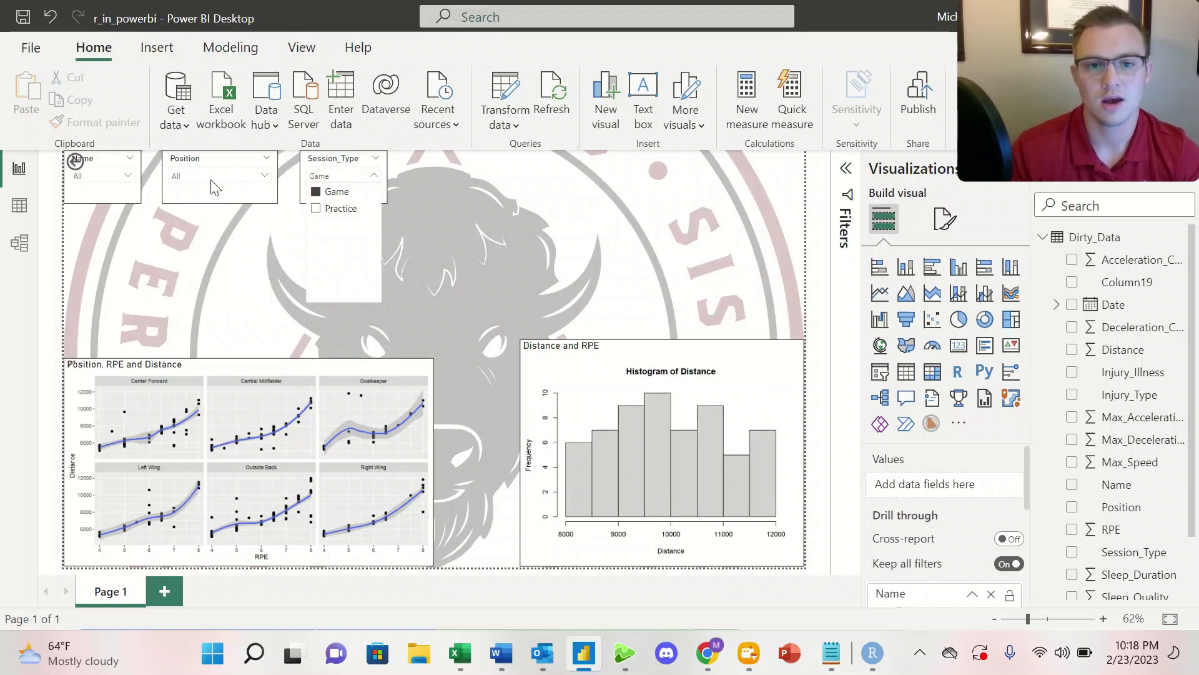
{"action": "left_click", "coordinate": [122, 179]}
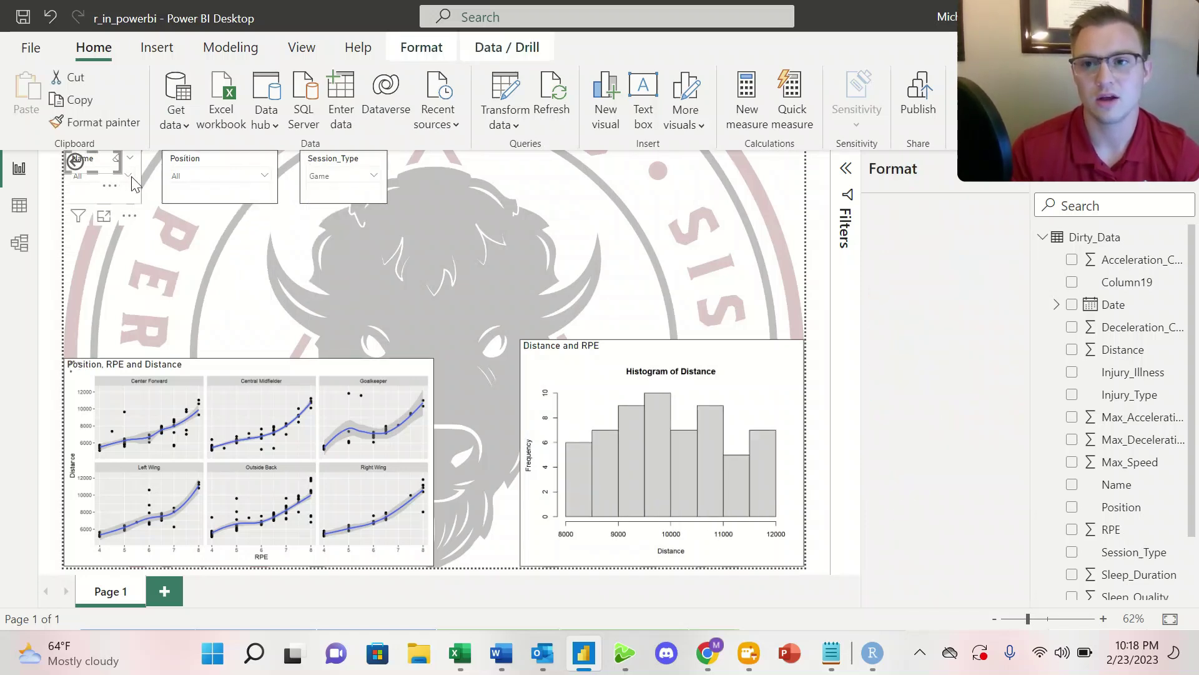
{"action": "left_click", "coordinate": [125, 176]}
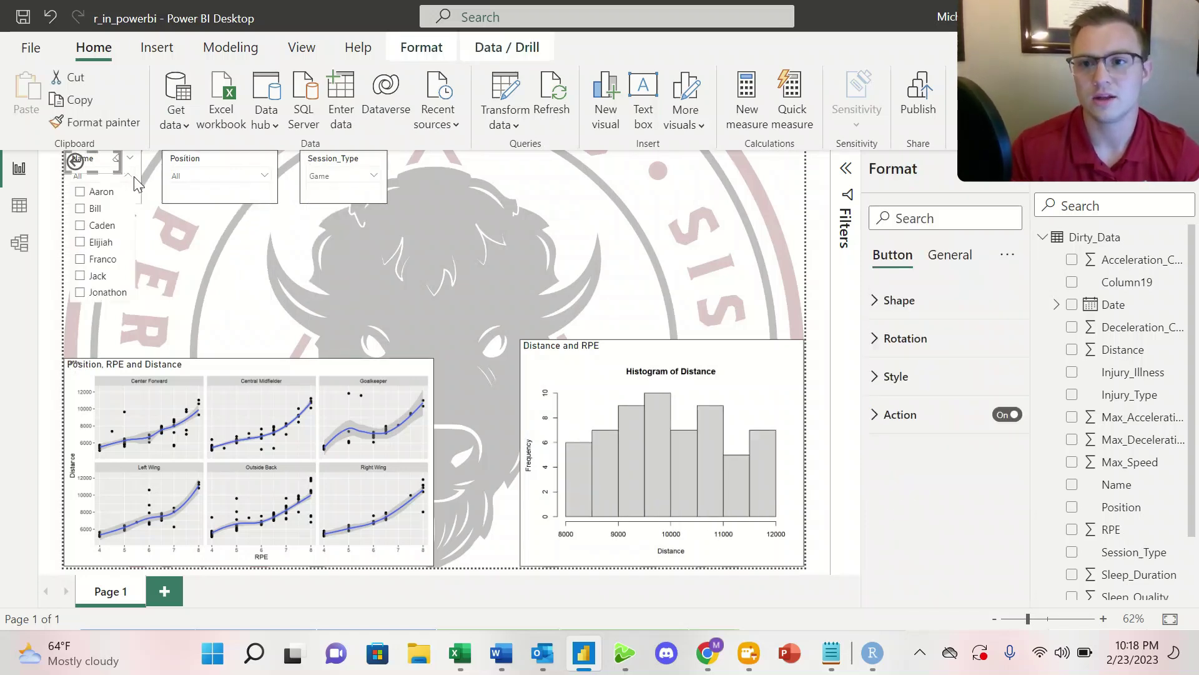
{"action": "left_click", "coordinate": [103, 195]}
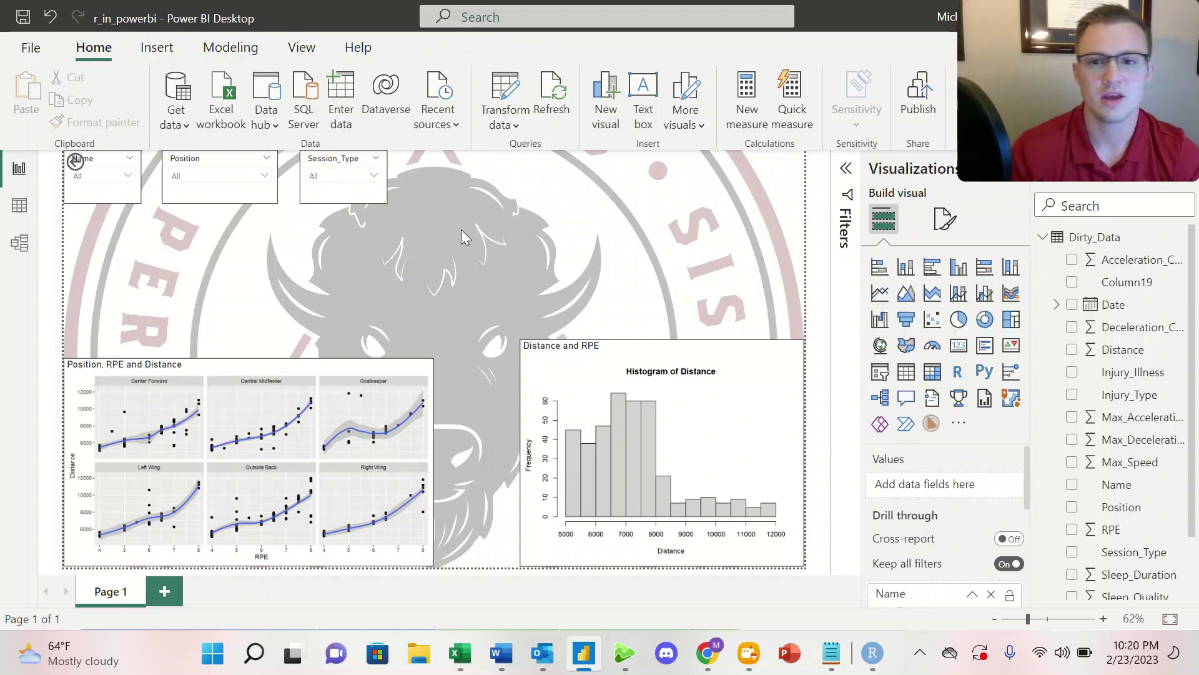
{"action": "left_click", "coordinate": [288, 361]}
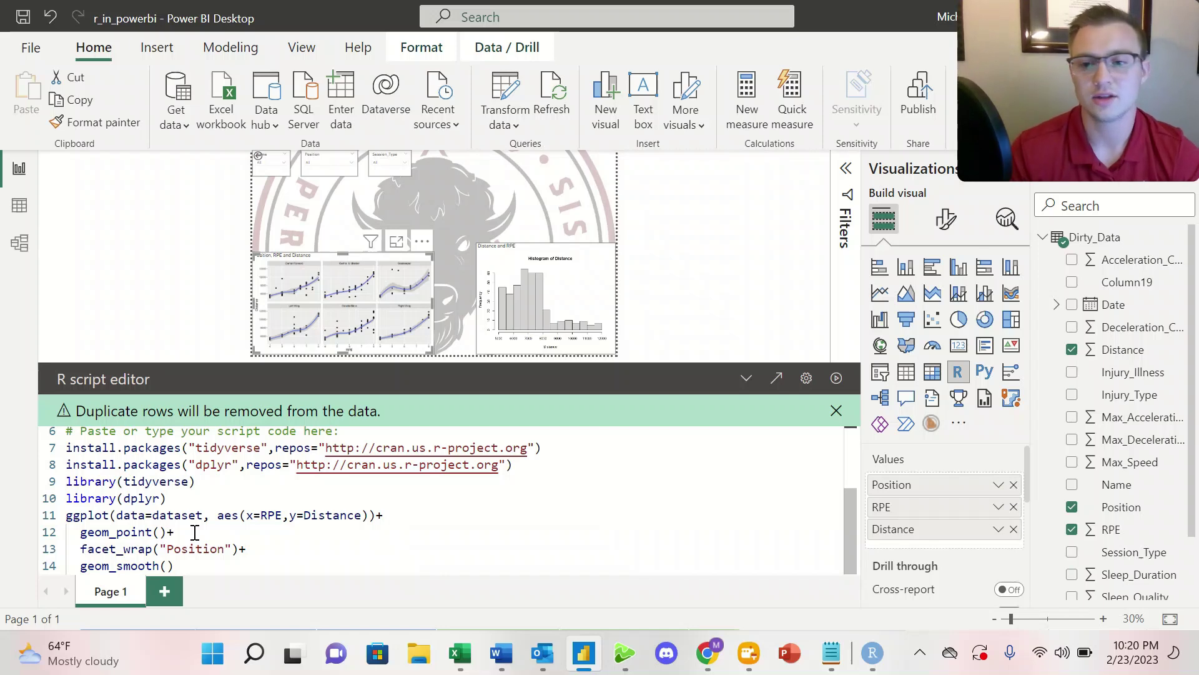
{"action": "left_click", "coordinate": [458, 229]}
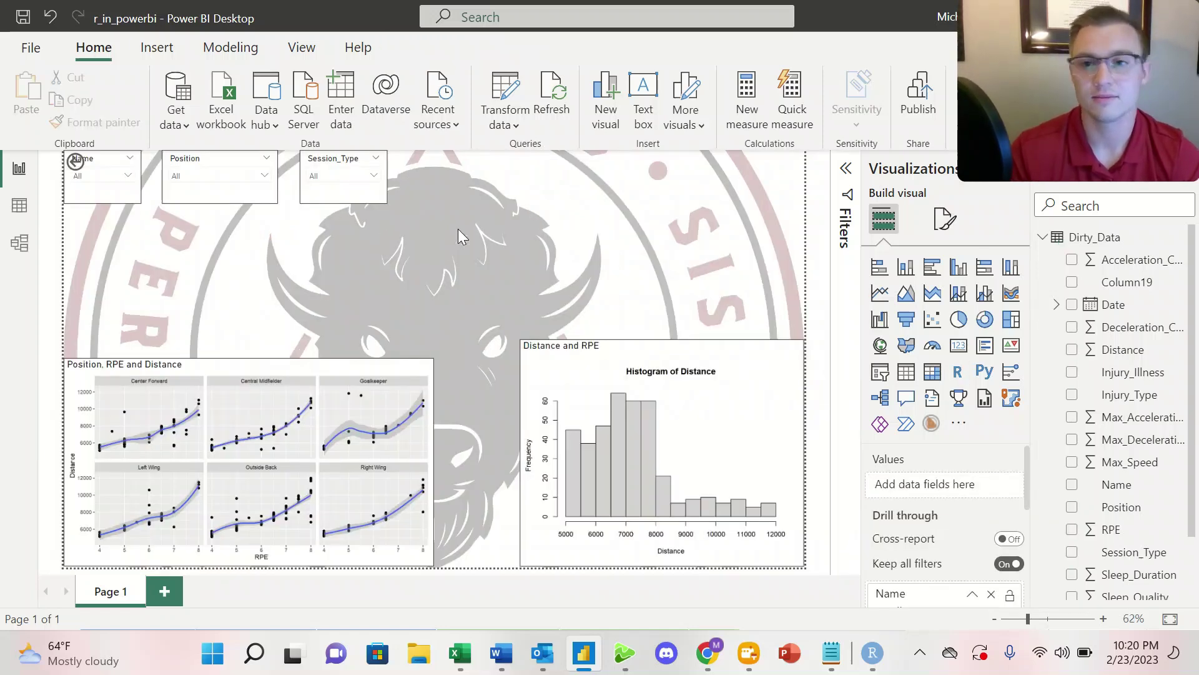
{"action": "left_click", "coordinate": [207, 180]}
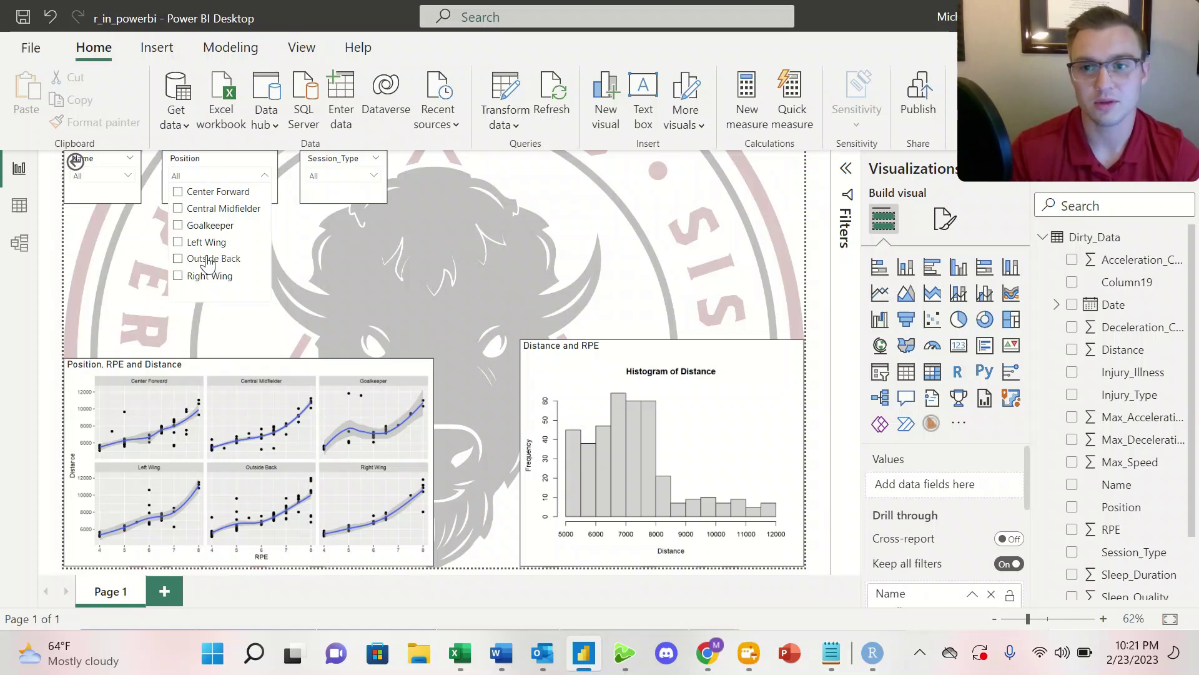
{"action": "left_click", "coordinate": [226, 193]}
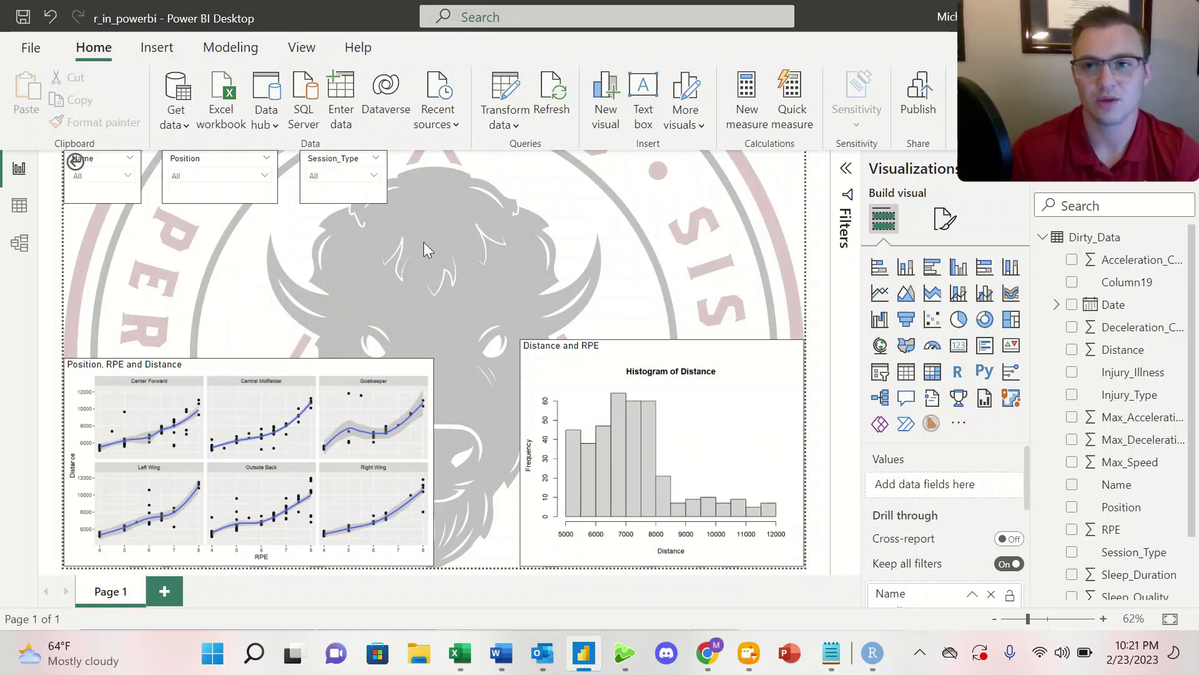
Filter the report to Practice sessions with the Session_Type slicer
{"action": "left_click", "coordinate": [350, 176]}
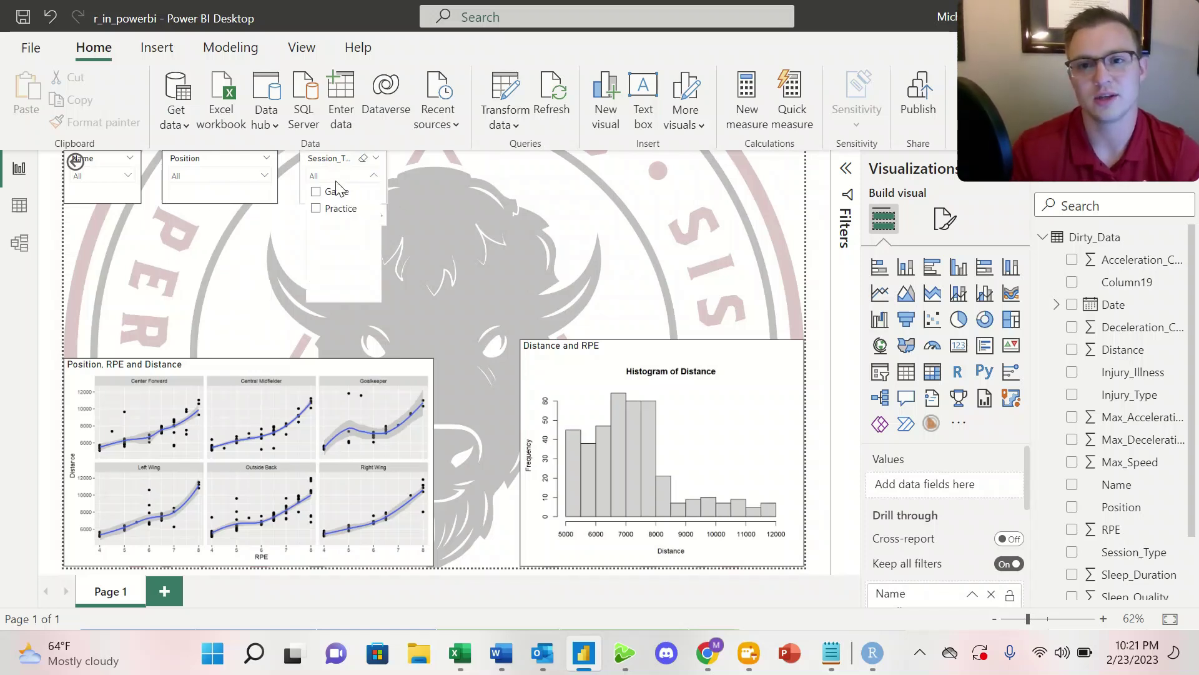
{"action": "left_click", "coordinate": [333, 210]}
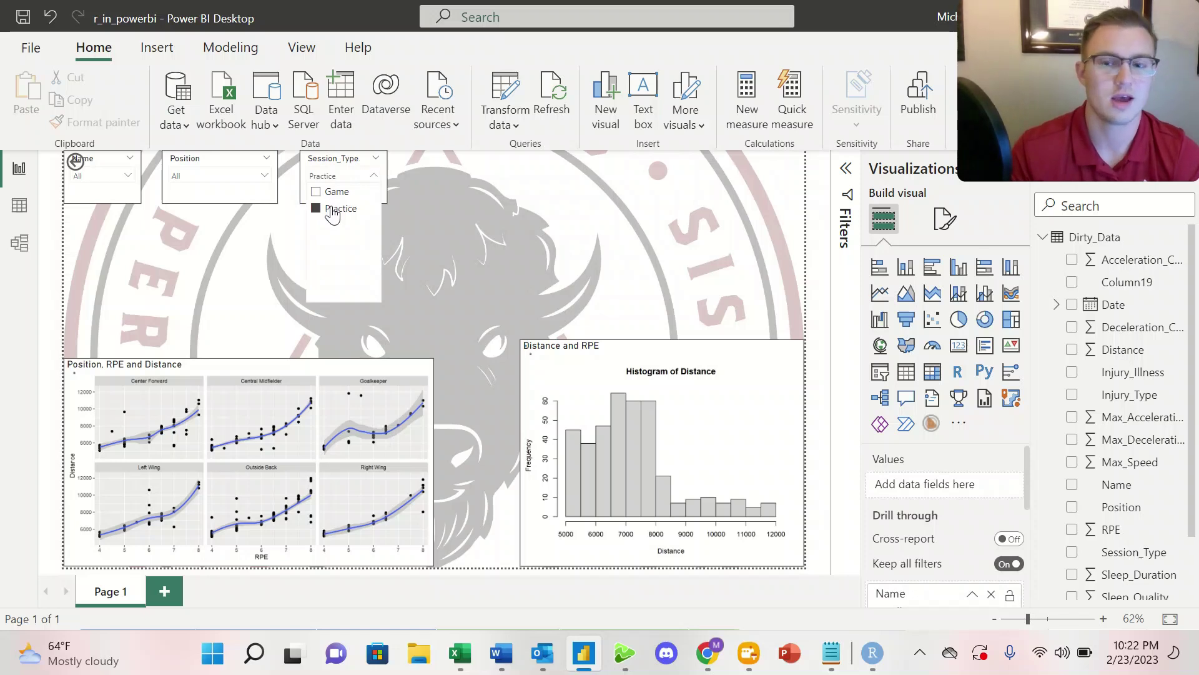